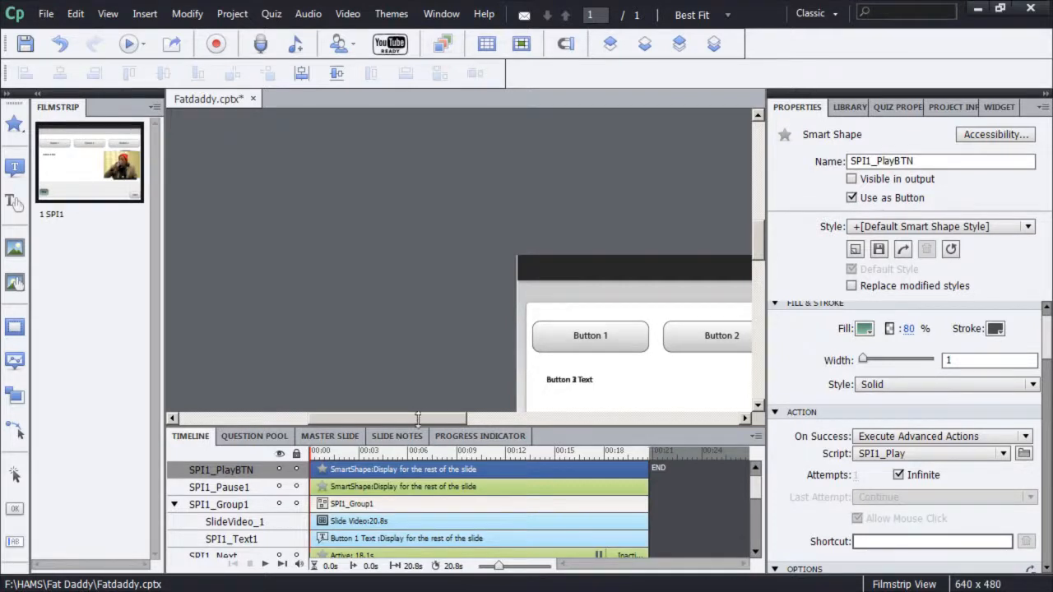
Drag the green Play button off the red Pause button, then select the Pause button
{"action": "left_click_drag", "start_coordinate": [420, 417], "coordinate": [507, 417]}
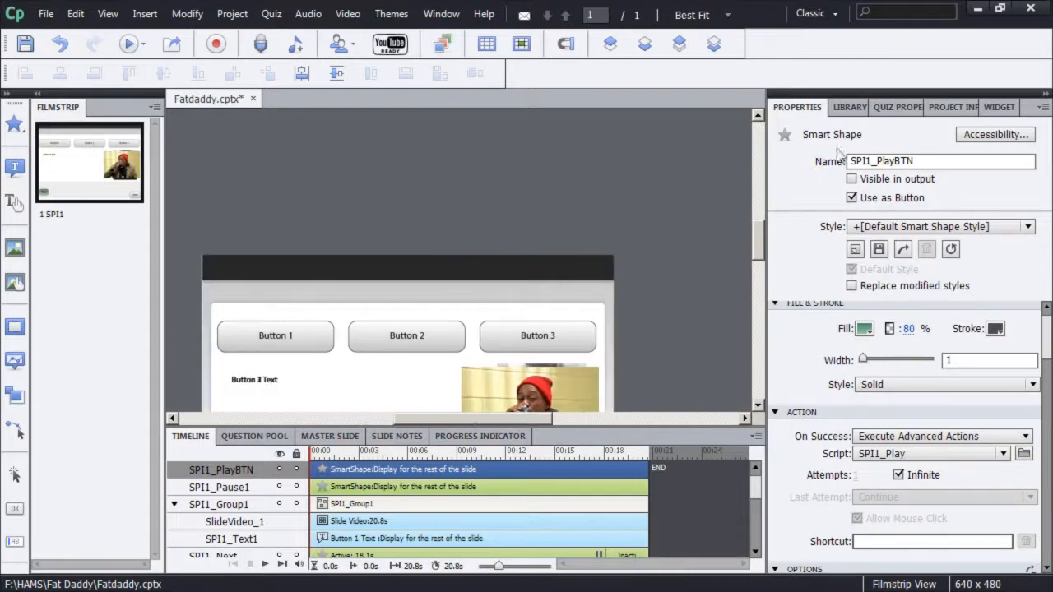
{"action": "left_click_drag", "start_coordinate": [759, 243], "coordinate": [764, 263]}
{"action": "left_click", "coordinate": [308, 393]}
{"action": "left_click", "coordinate": [236, 370]}
{"action": "left_click_drag", "start_coordinate": [236, 369], "coordinate": [291, 358]}
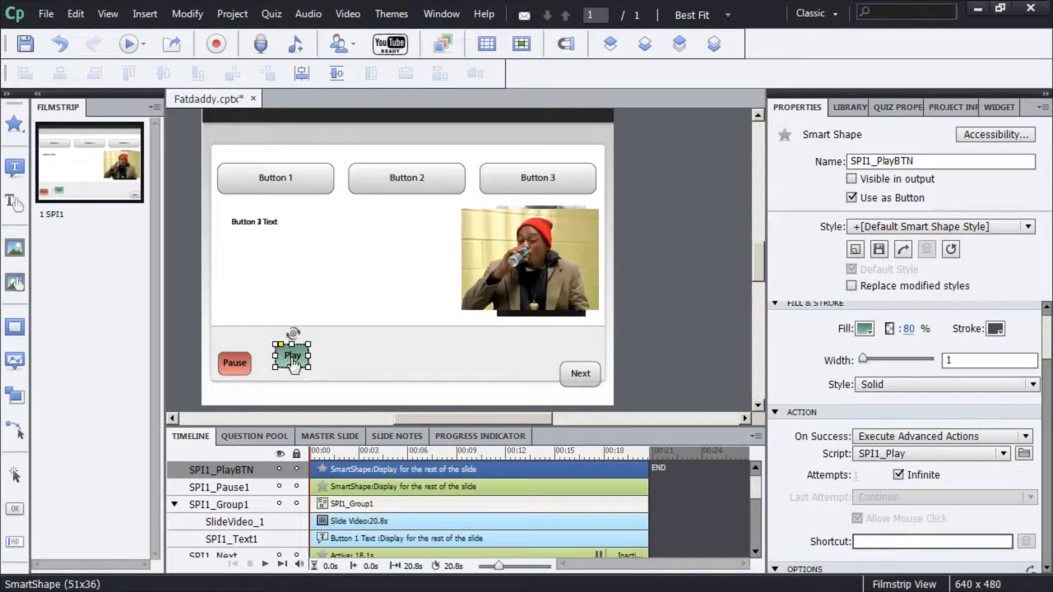
{"action": "left_click", "coordinate": [234, 368]}
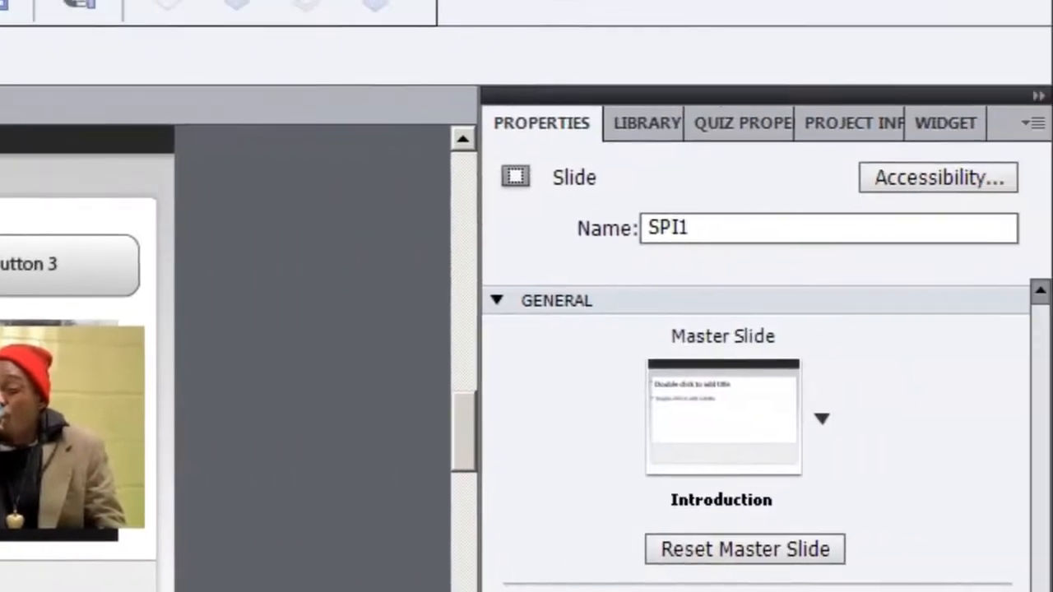
Append 'BTN' to the red Pause smart shape's name so it reads SPI1_PauseBTN
{"action": "left_click", "coordinate": [469, 589]}
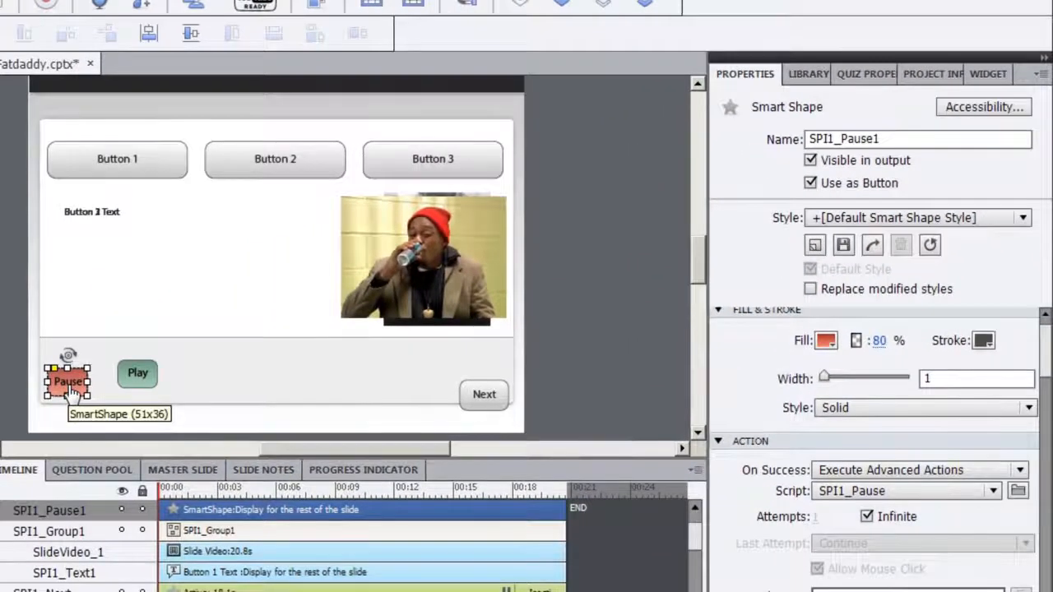
{"action": "left_click", "coordinate": [65, 399]}
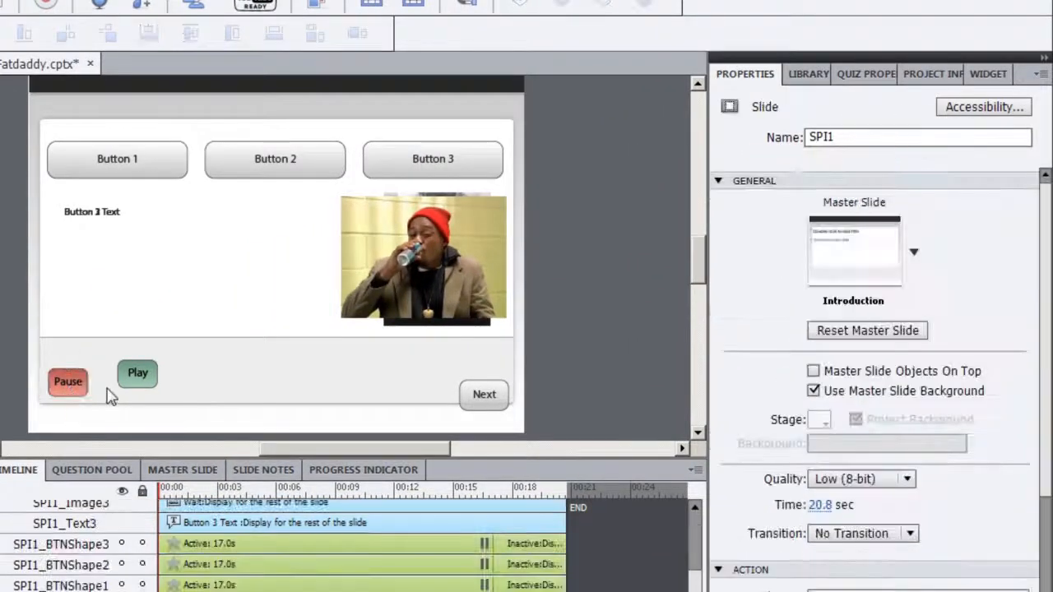
{"action": "left_click", "coordinate": [65, 396]}
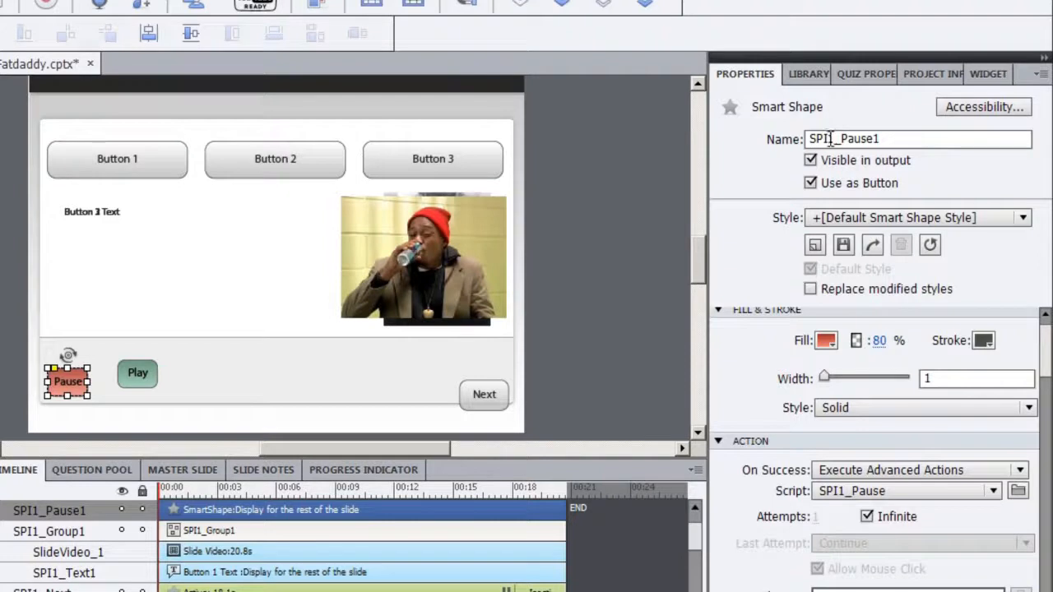
{"action": "left_click", "coordinate": [883, 138]}
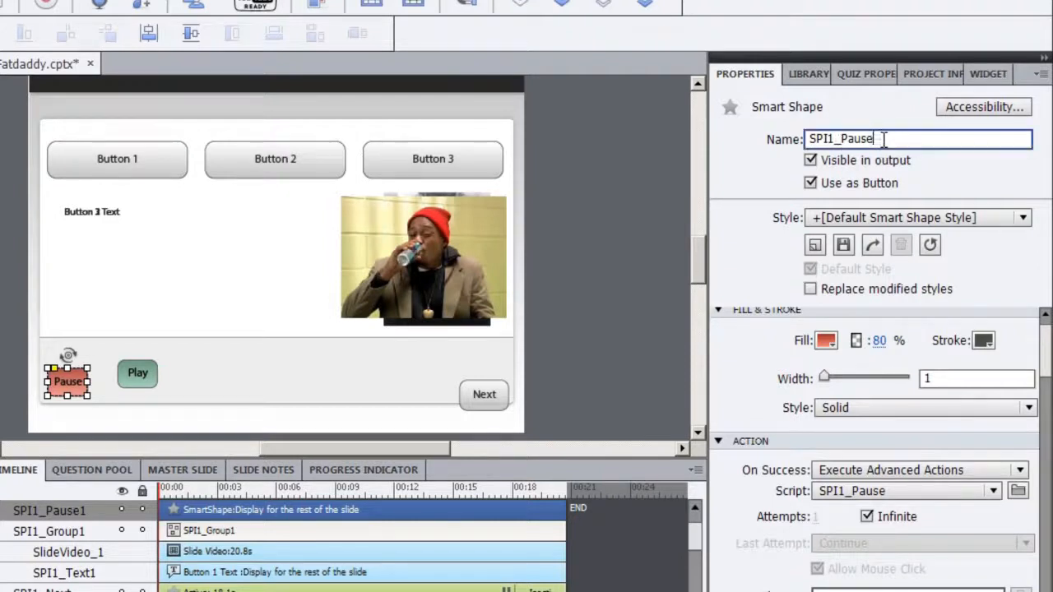
{"action": "type", "text": "BTN"}
{"action": "key", "text": "Return"}
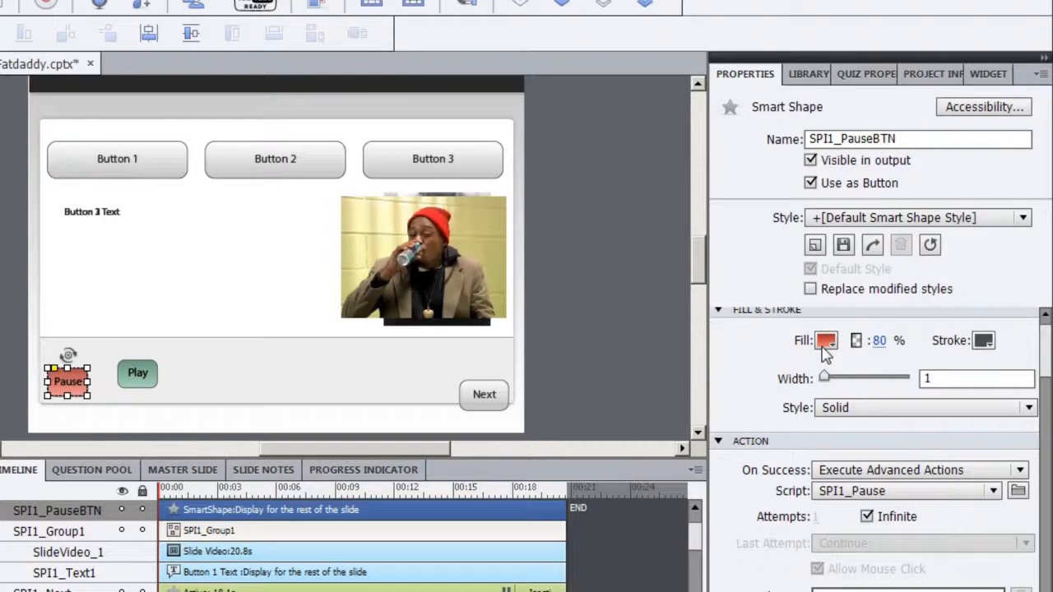
Open the Advanced Actions editor from the Pause button's Action script
{"action": "scroll", "coordinate": [1045, 383], "scroll_direction": "down", "scroll_amount": 3}
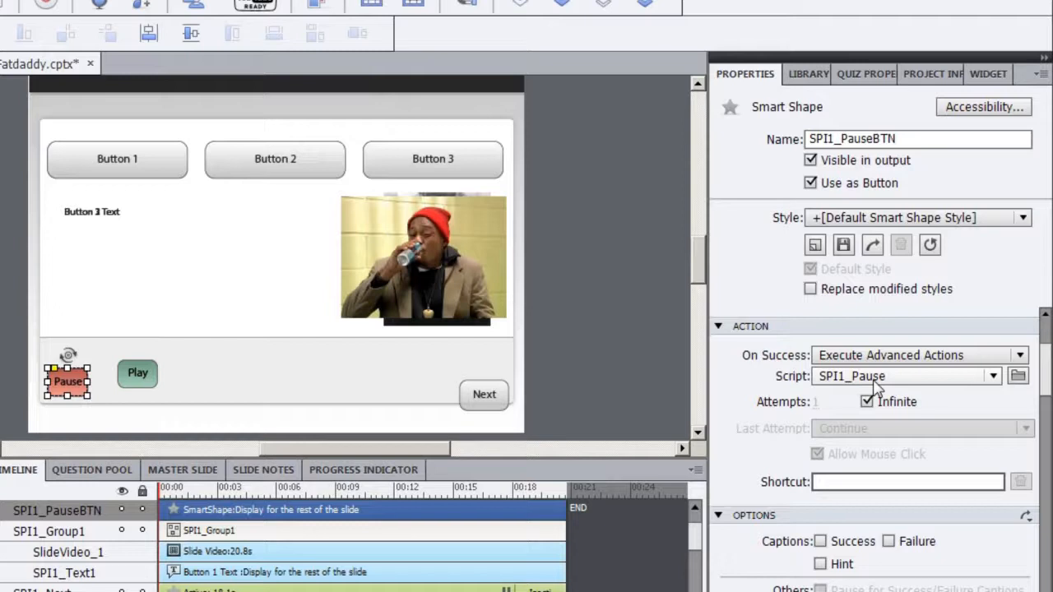
{"action": "left_click", "coordinate": [1018, 377]}
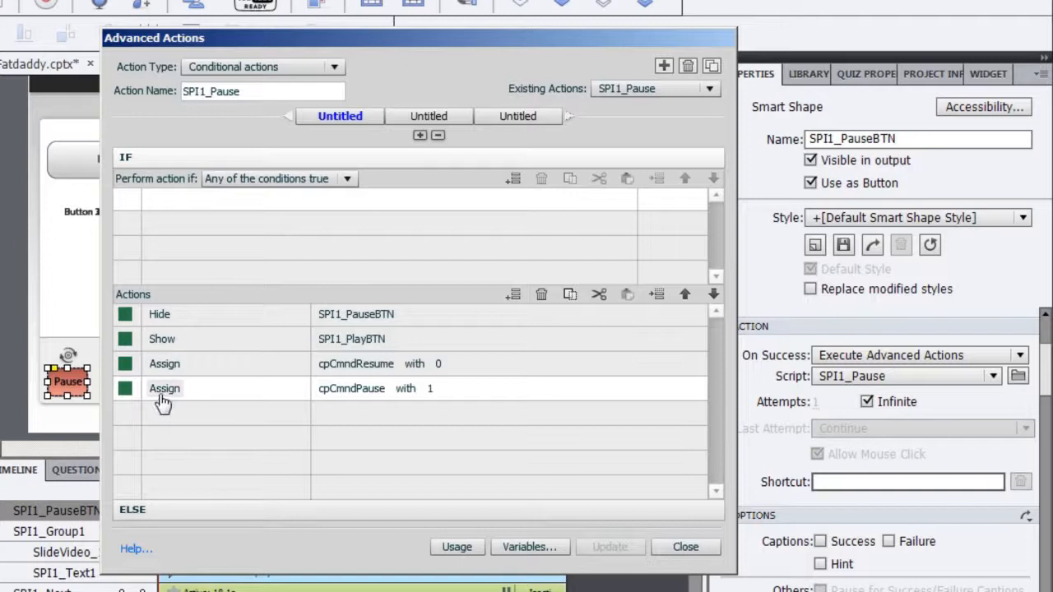
Add a condition to SPI1_Pause testing variable Play not equal to literal 1
{"action": "left_click", "coordinate": [188, 206]}
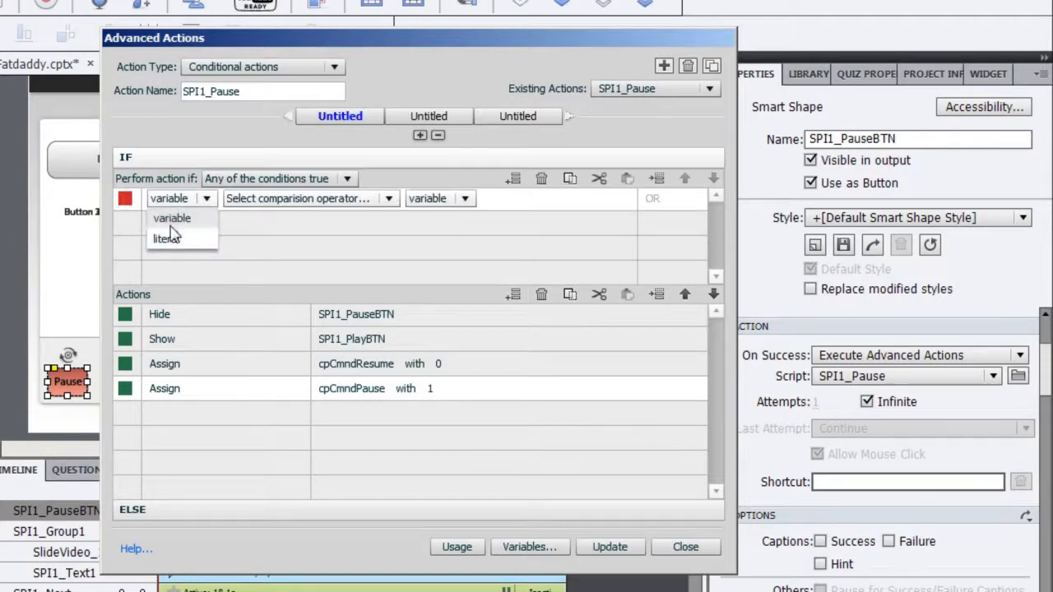
{"action": "left_click", "coordinate": [175, 214]}
{"action": "left_click", "coordinate": [230, 200]}
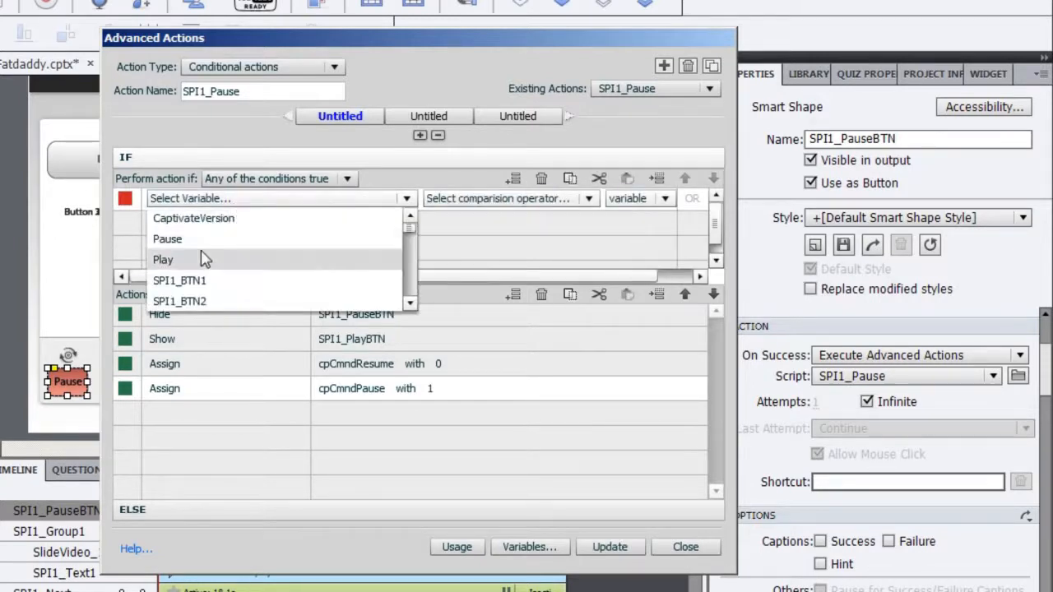
{"action": "left_click", "coordinate": [205, 258]}
{"action": "left_click", "coordinate": [269, 200]}
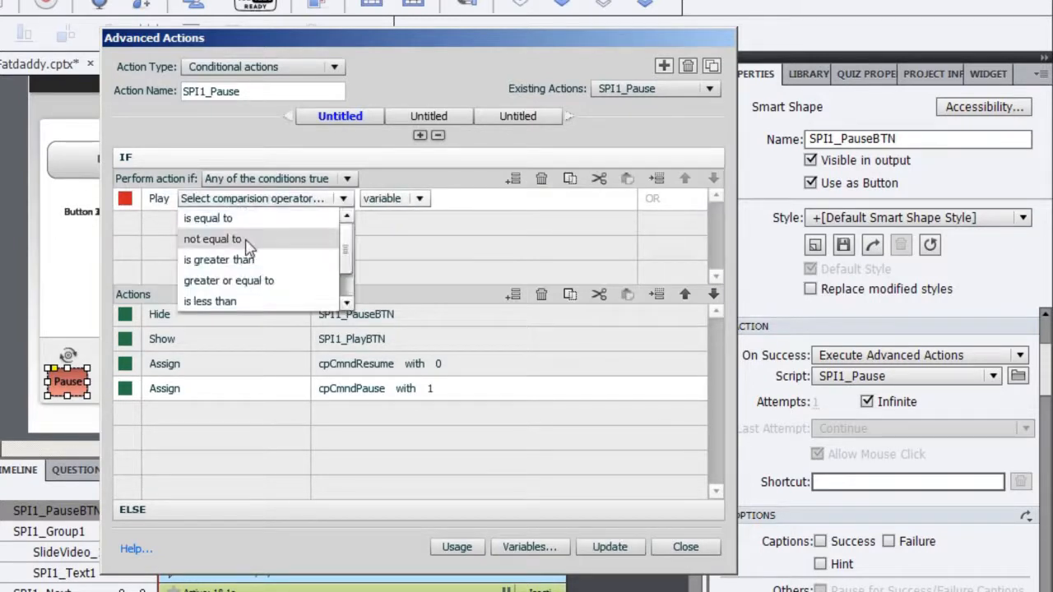
{"action": "left_click", "coordinate": [216, 239]}
{"action": "left_click", "coordinate": [271, 200]}
{"action": "left_click", "coordinate": [268, 238]}
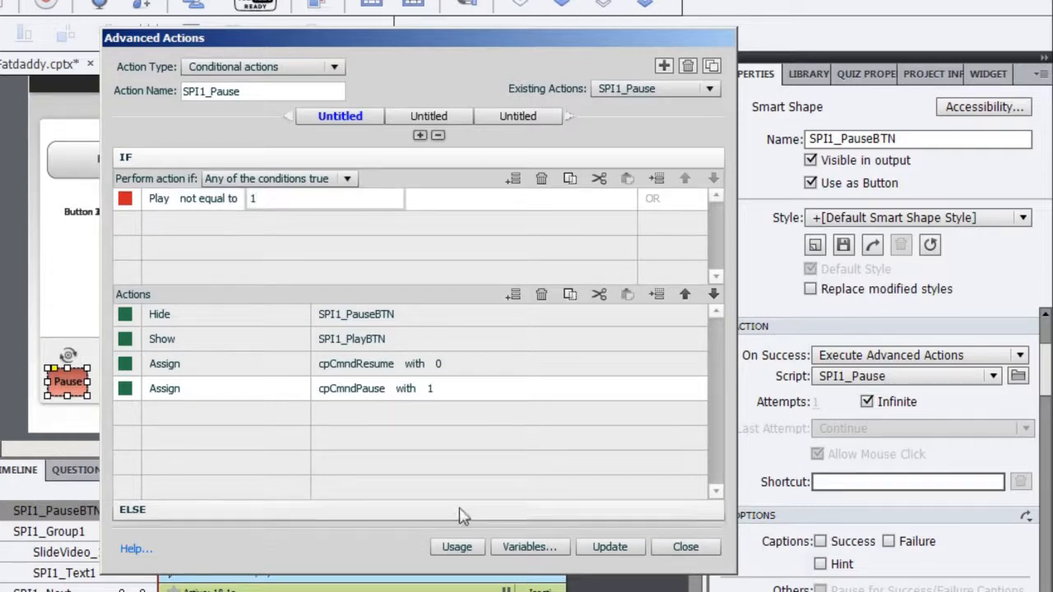
Update the action with the new condition, then delete the Play not equal to 1 condition
{"action": "left_click", "coordinate": [600, 549]}
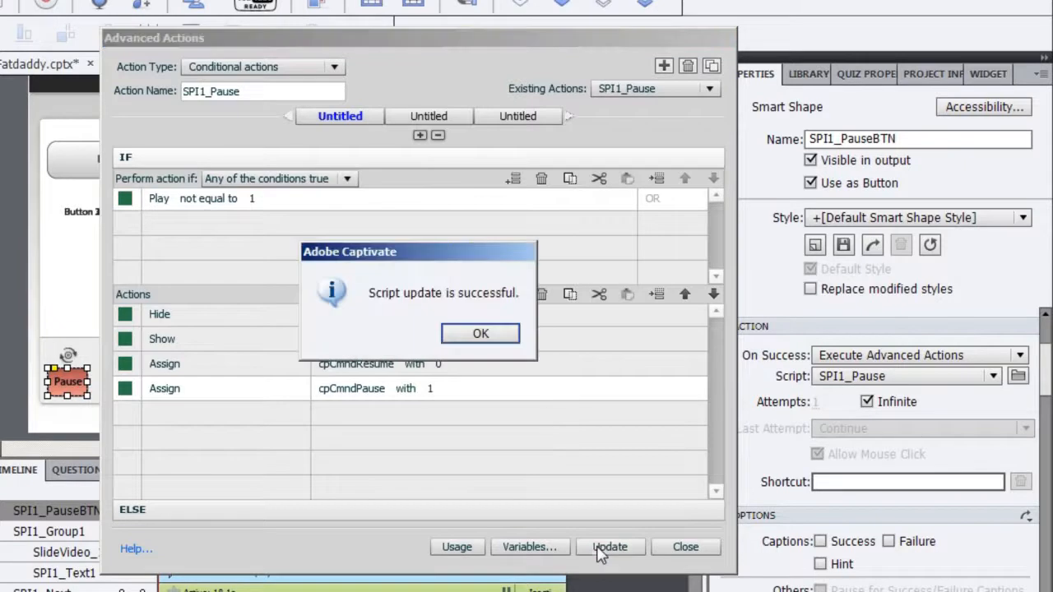
{"action": "left_click", "coordinate": [480, 333]}
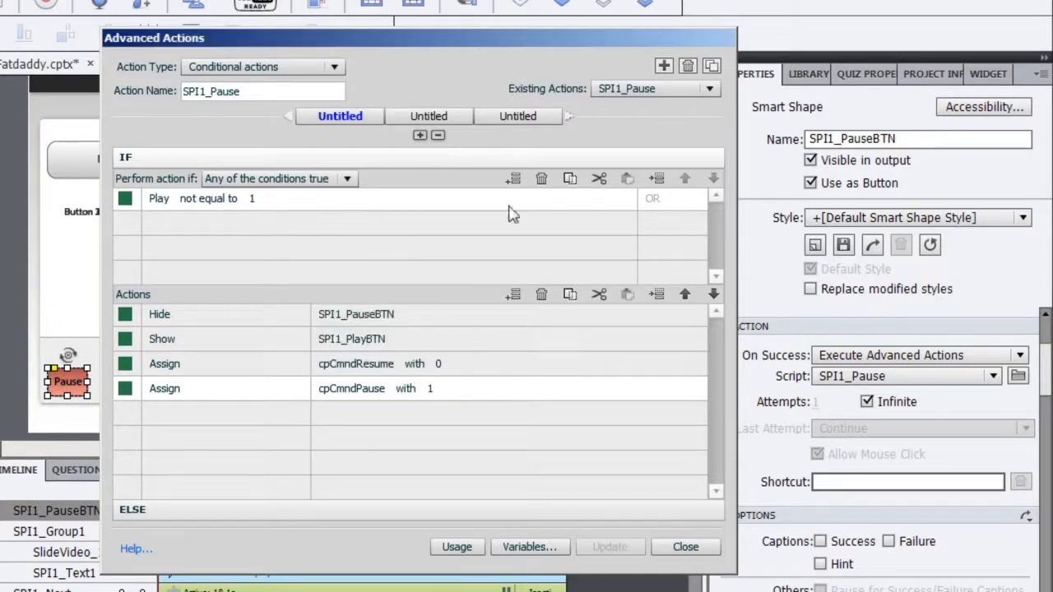
{"action": "left_click", "coordinate": [541, 180]}
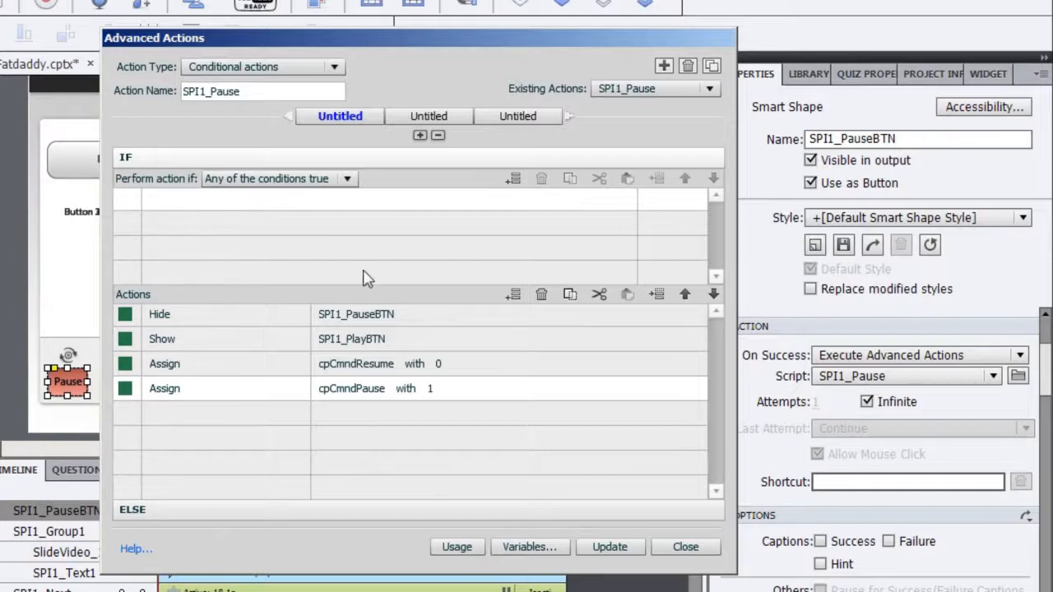
Check the second decision, then update SPI1_Pause with no condition, keeping its Hide, Show and Assign actions
{"action": "left_click", "coordinate": [439, 116]}
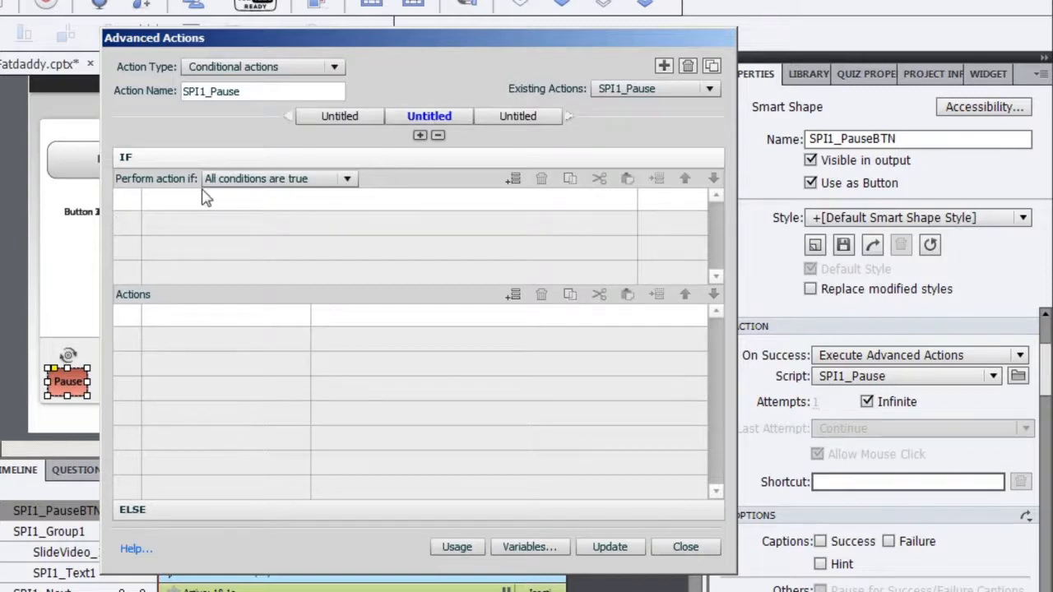
{"action": "left_click", "coordinate": [346, 118]}
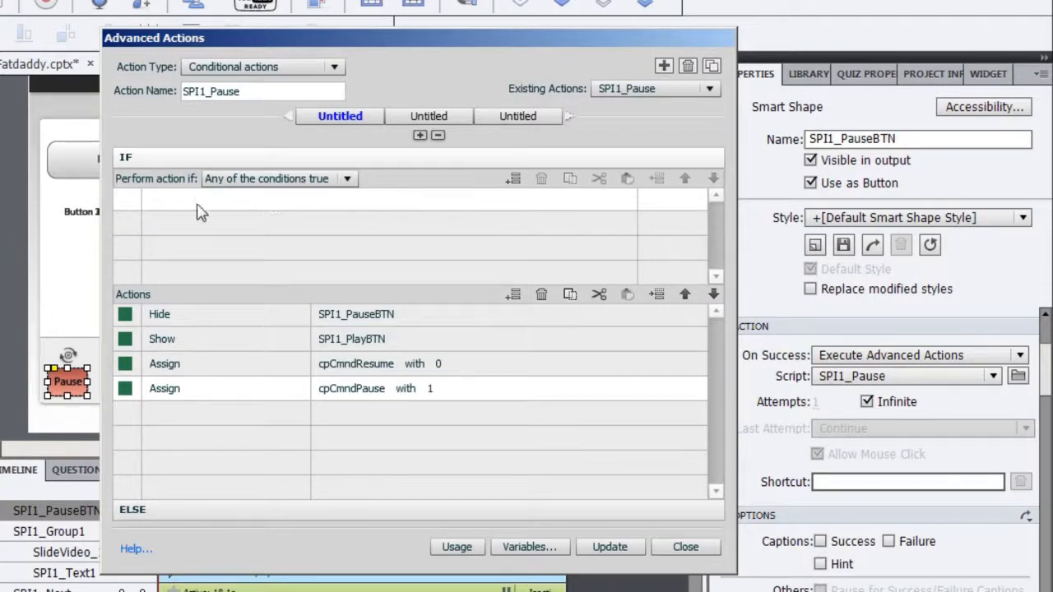
{"action": "left_click", "coordinate": [610, 547]}
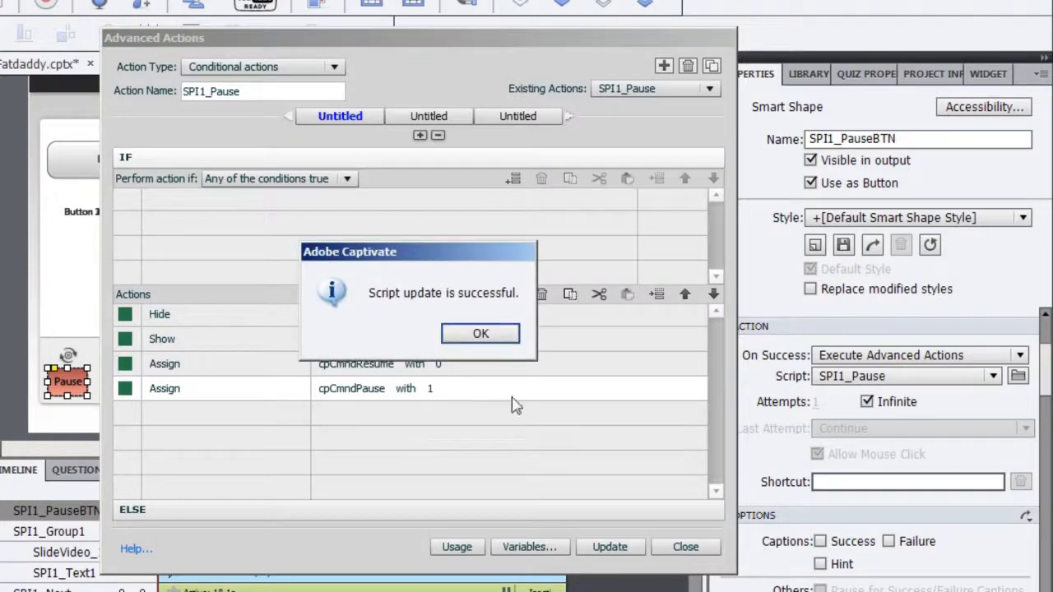
{"action": "left_click", "coordinate": [479, 333]}
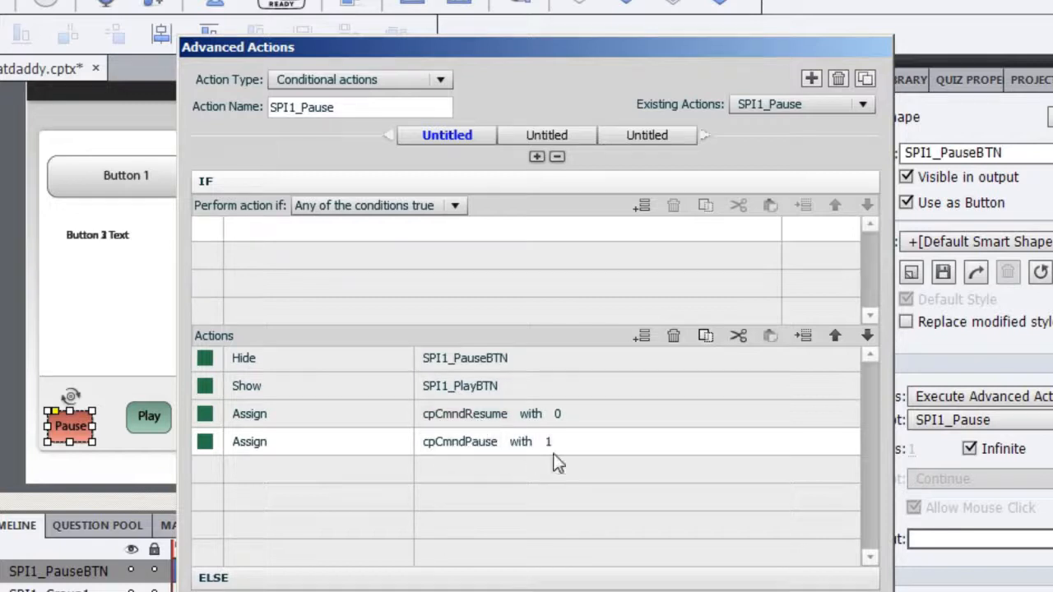
Load the existing SPI1_Play action to review its Assign, Hide and Show steps
{"action": "left_click", "coordinate": [797, 108]}
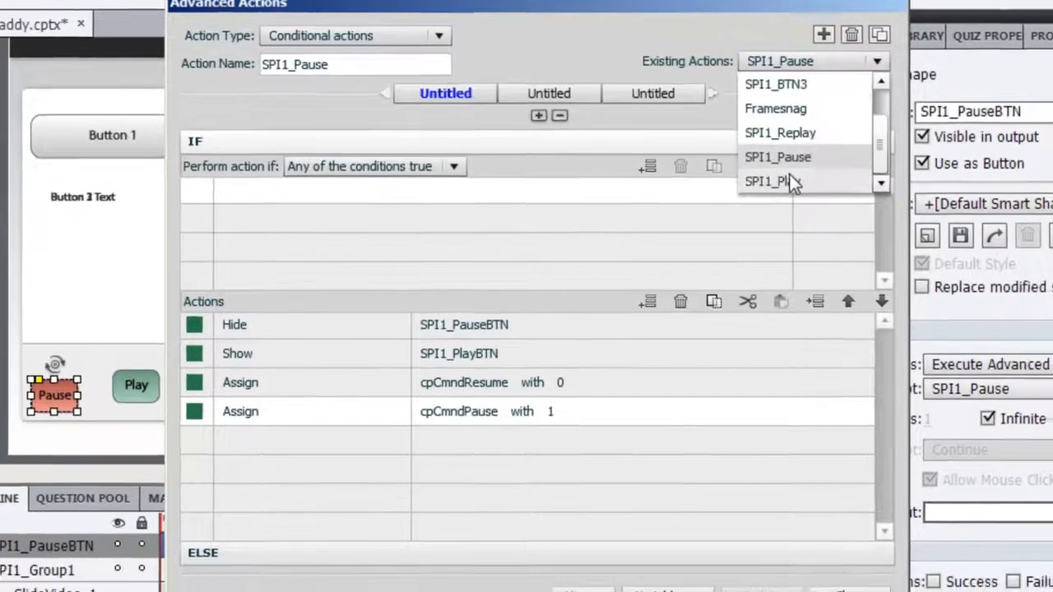
{"action": "left_click", "coordinate": [782, 219]}
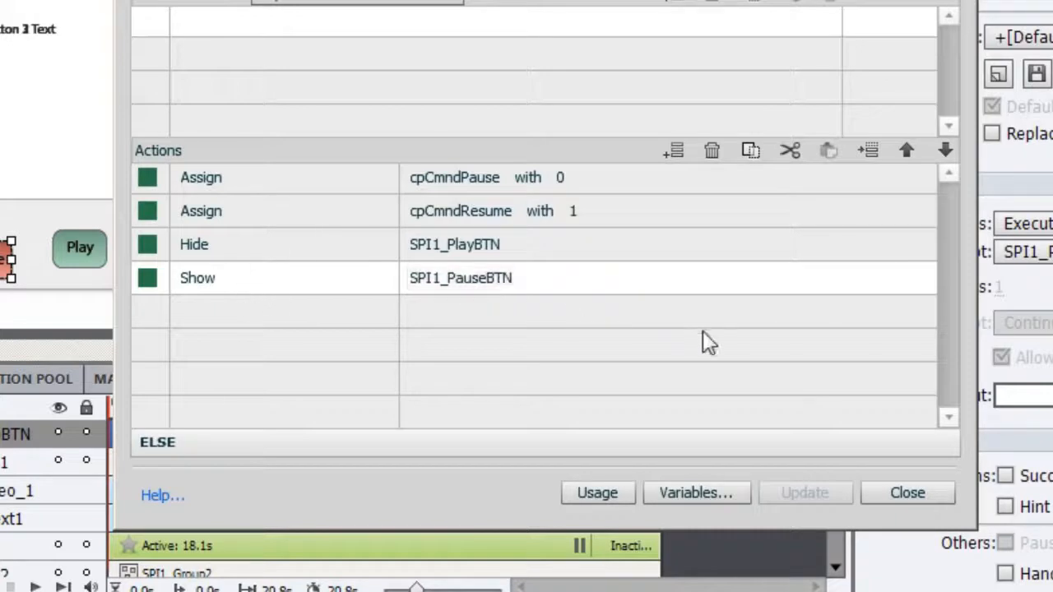
Close Advanced Actions and align the Play and Pause buttons by left and top edges
{"action": "left_click", "coordinate": [885, 492]}
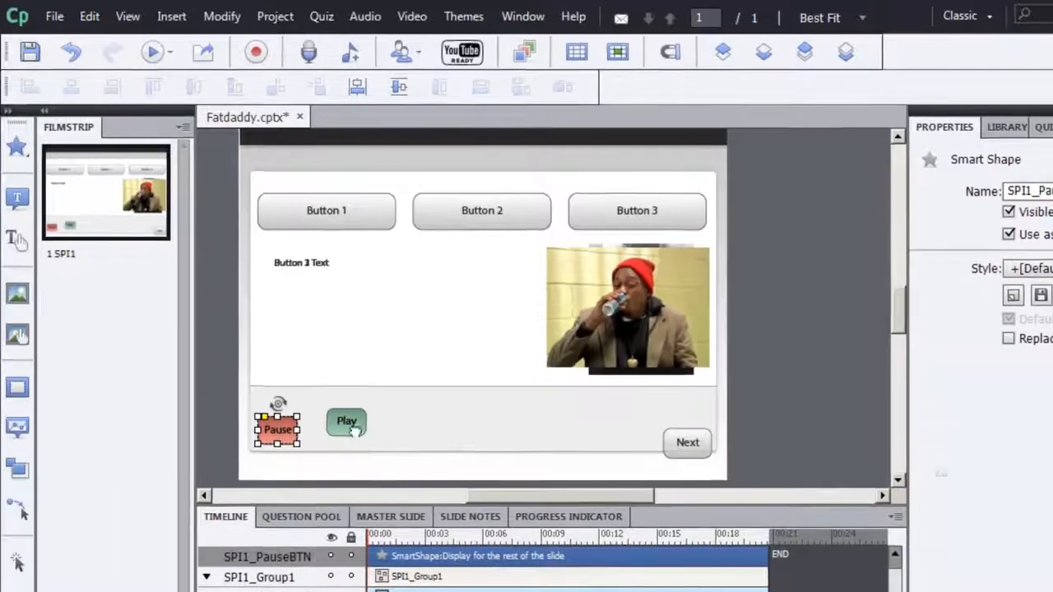
{"action": "left_click", "coordinate": [224, 350], "text": "shift"}
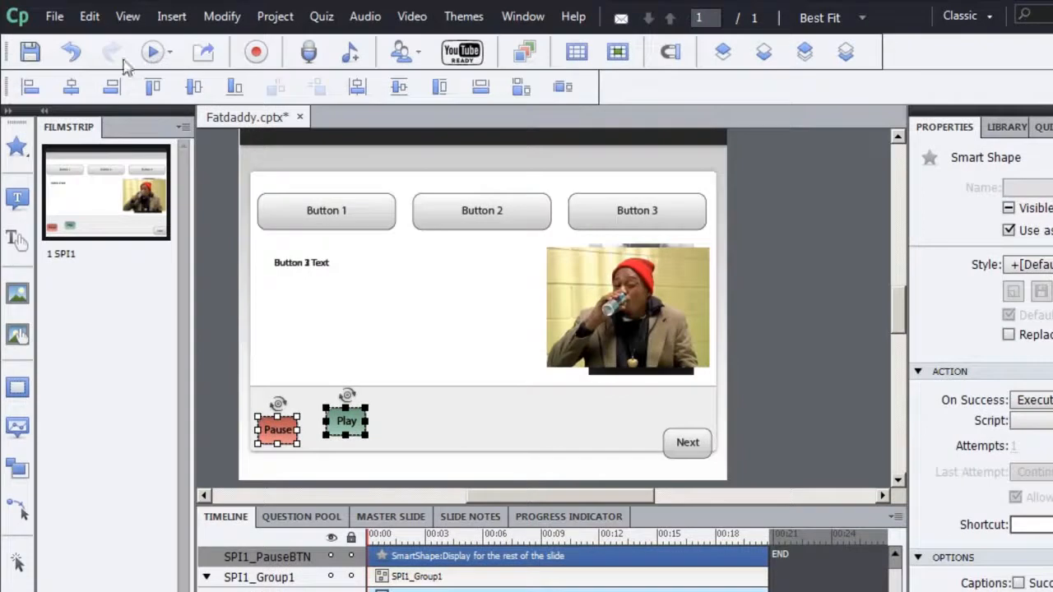
{"action": "left_click", "coordinate": [31, 87]}
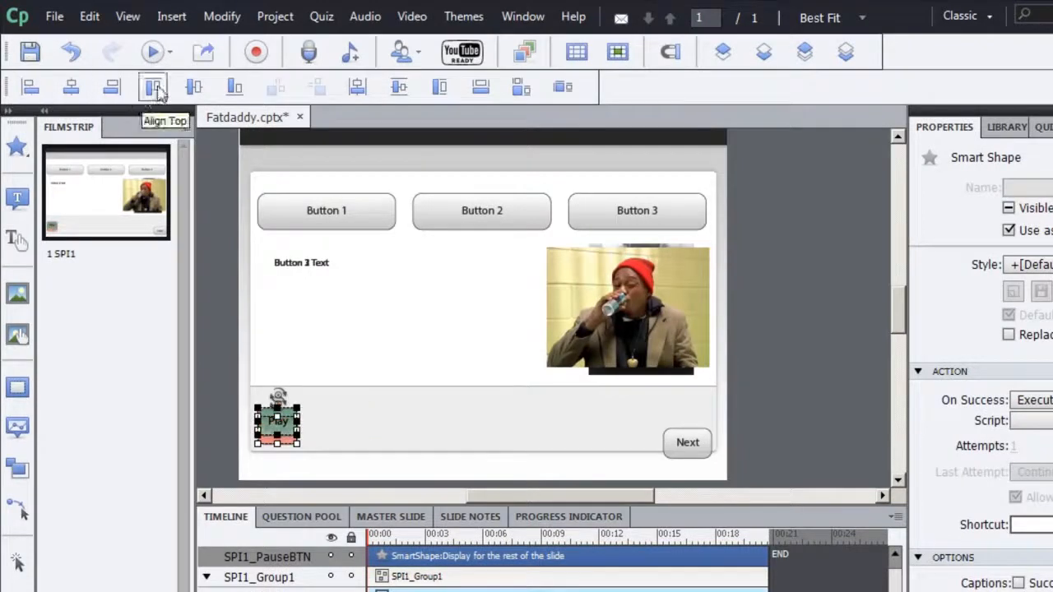
{"action": "left_click", "coordinate": [153, 87]}
{"action": "left_click", "coordinate": [372, 444]}
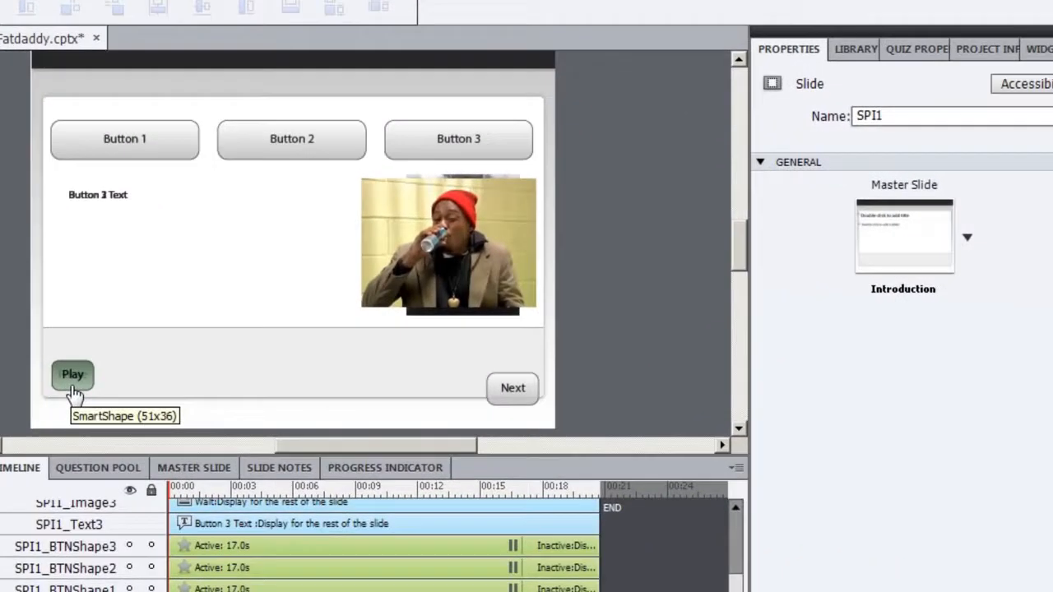
Uncheck Visible in output for the Play button, then select the slide video in its group
{"action": "left_click", "coordinate": [72, 387]}
{"action": "left_click", "coordinate": [858, 141]}
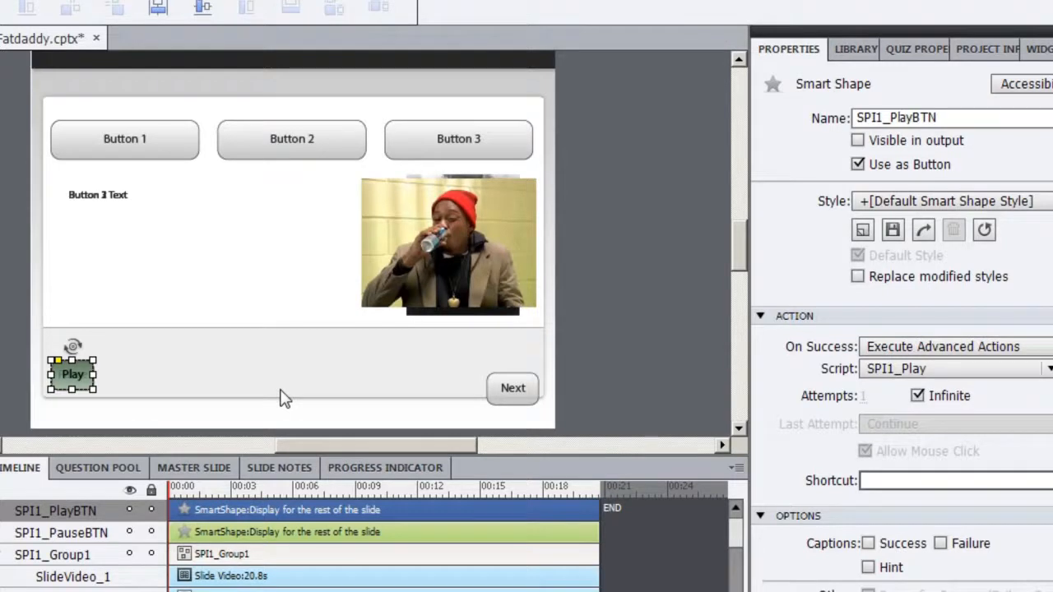
{"action": "left_click", "coordinate": [407, 303]}
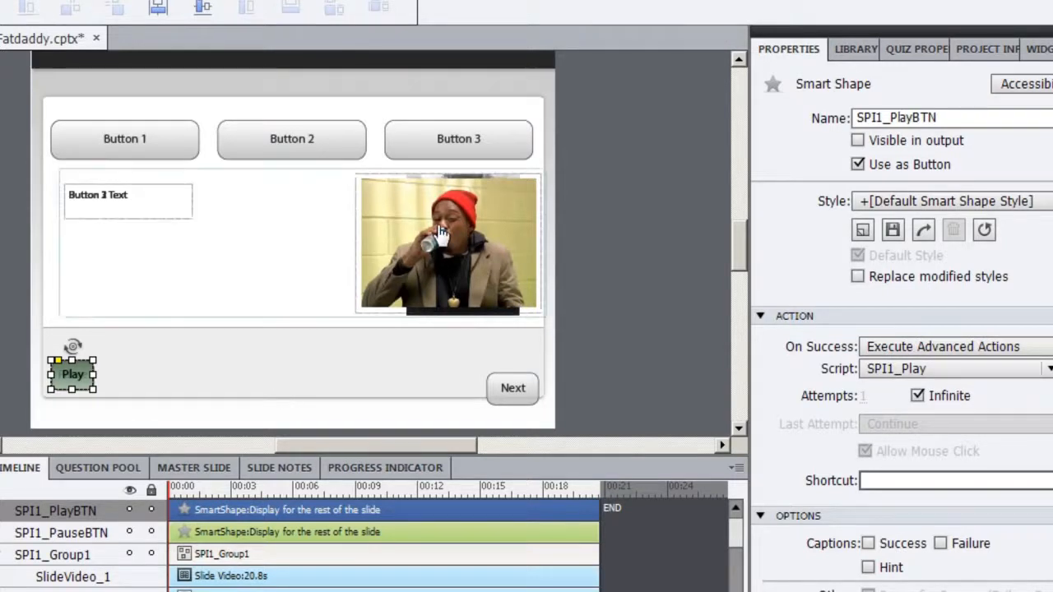
{"action": "left_click", "coordinate": [442, 234]}
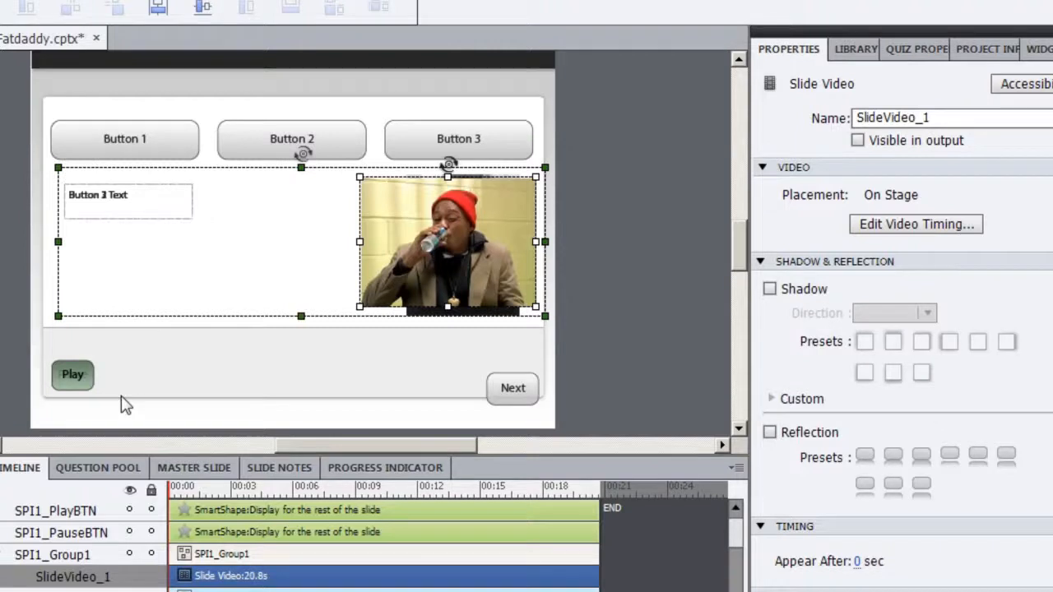
{"action": "key", "text": "F12"}
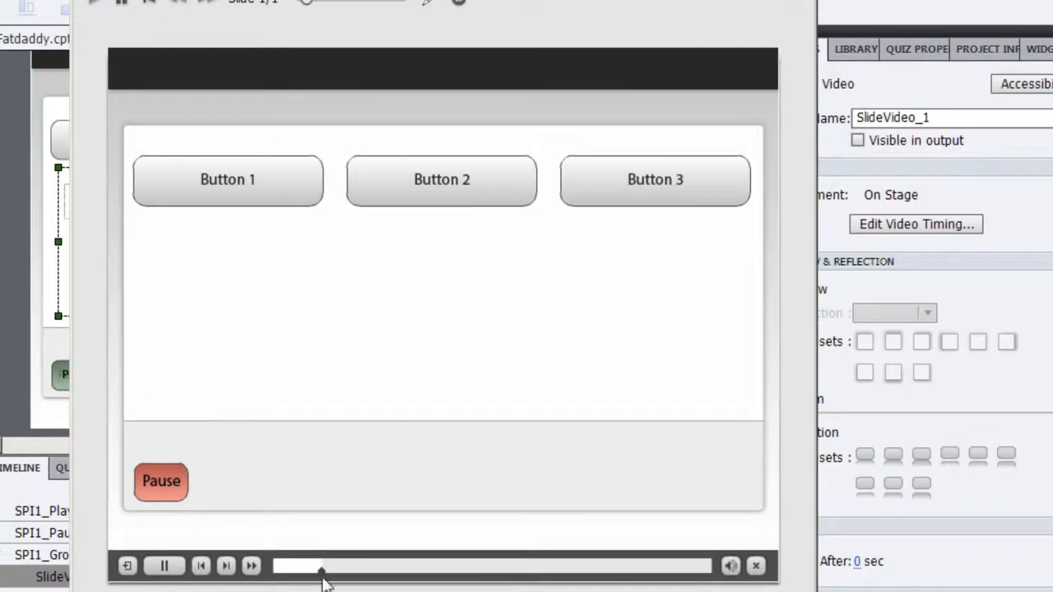
{"action": "left_click", "coordinate": [158, 482]}
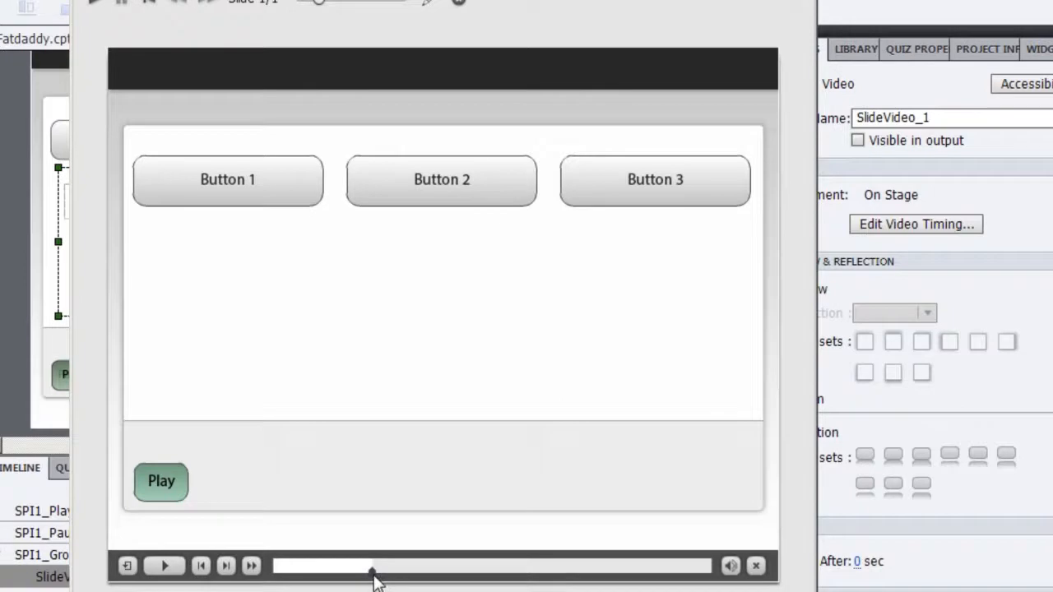
{"action": "left_click", "coordinate": [156, 482]}
{"action": "left_click", "coordinate": [155, 482]}
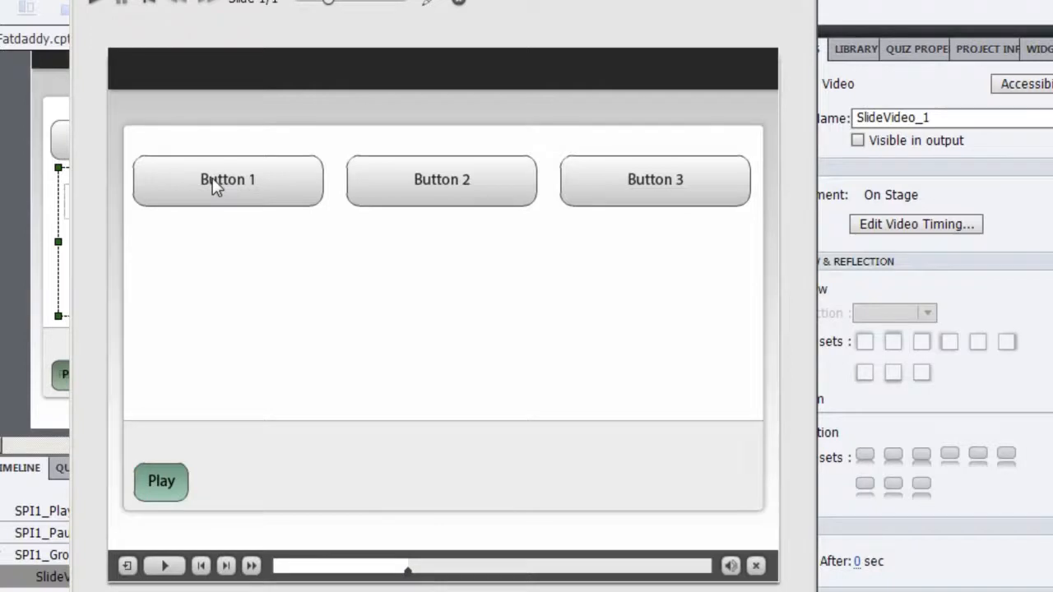
{"action": "left_click", "coordinate": [191, 188]}
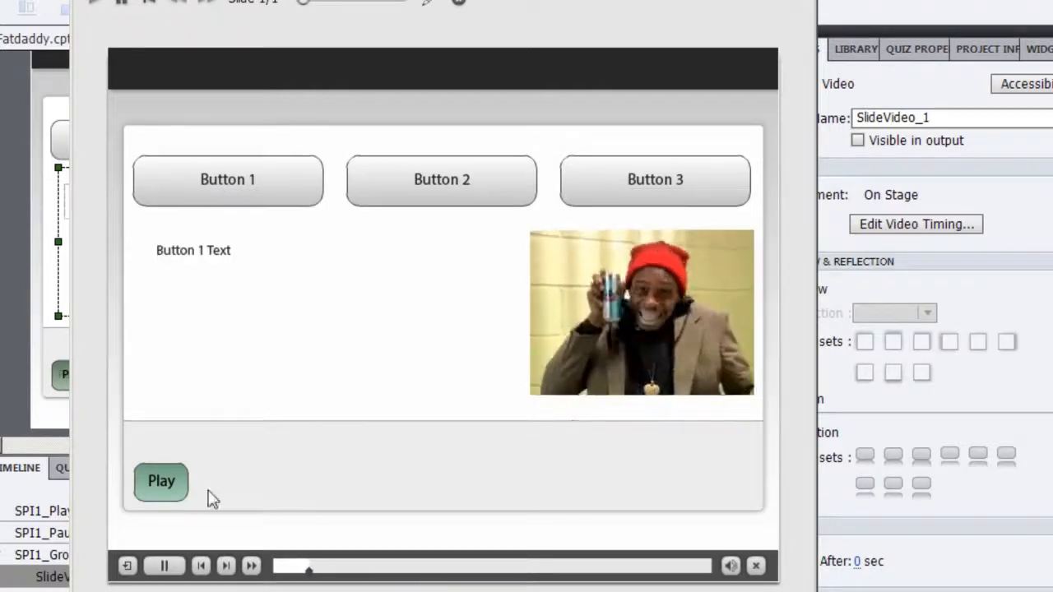
{"action": "left_click", "coordinate": [149, 482]}
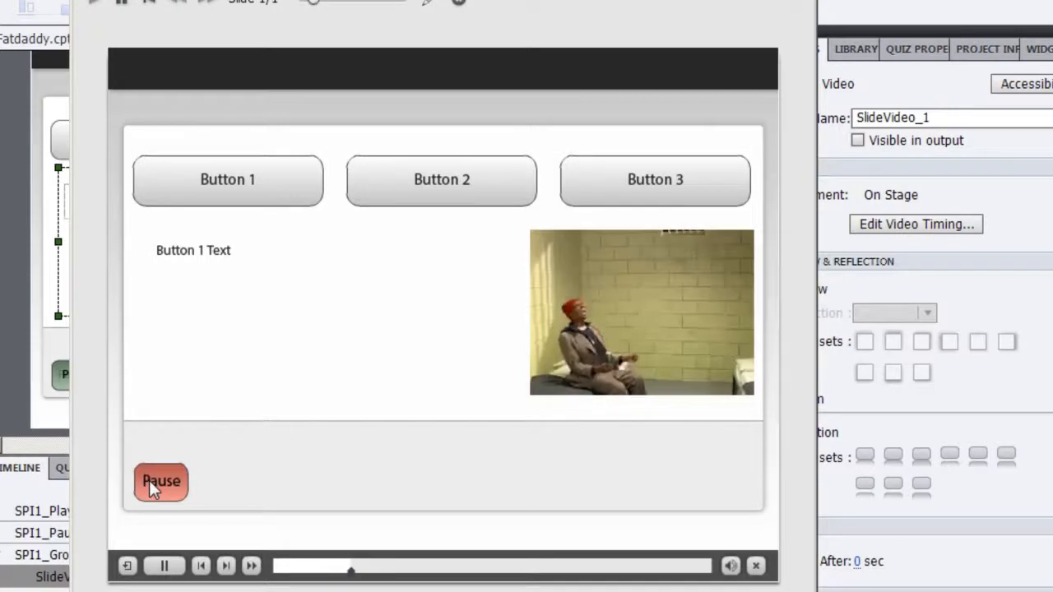
{"action": "left_click", "coordinate": [151, 483]}
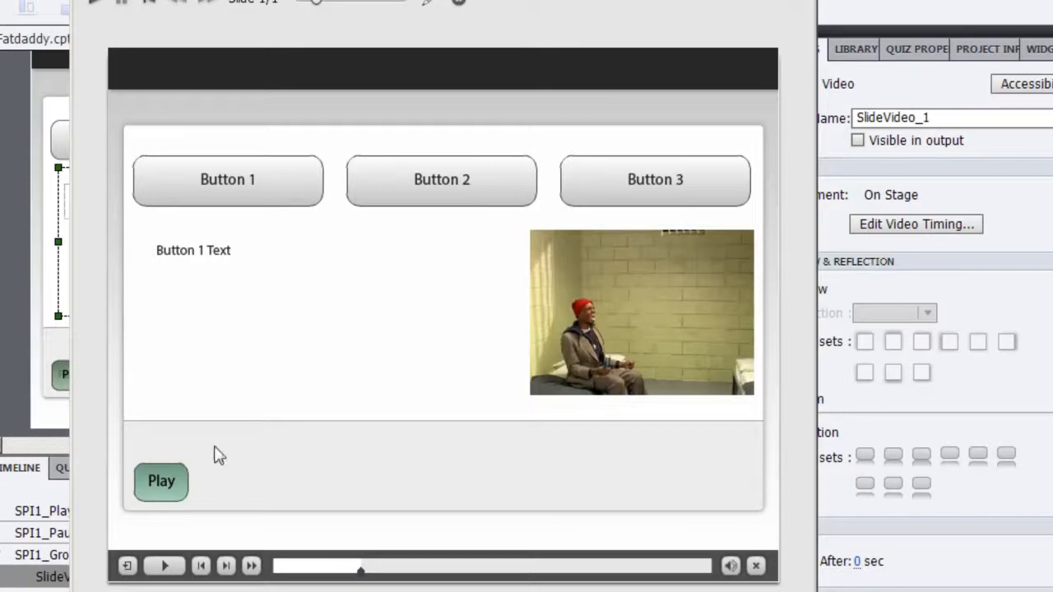
{"action": "left_click", "coordinate": [162, 487]}
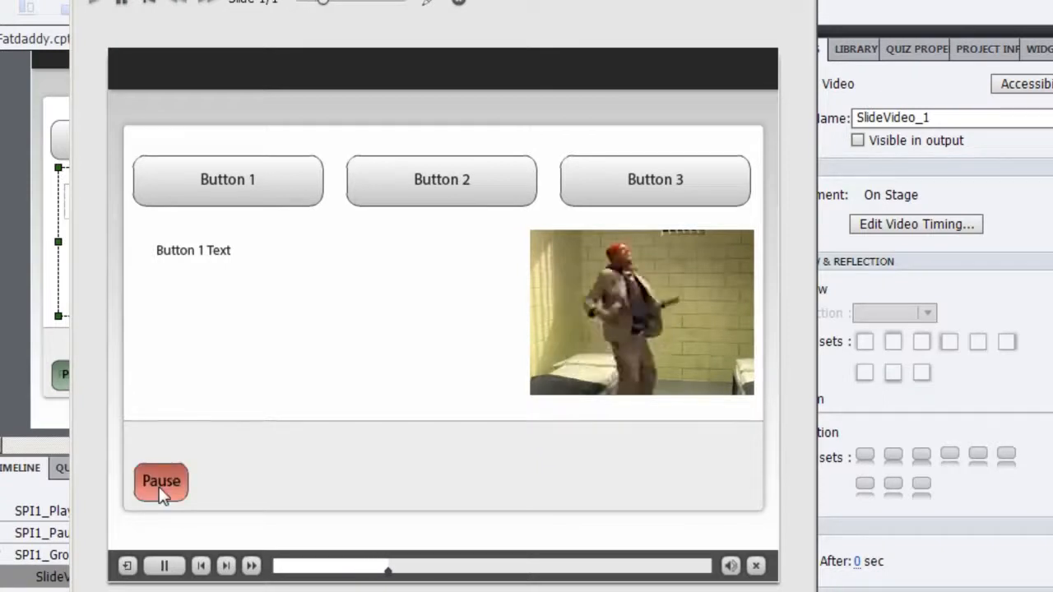
{"action": "left_click", "coordinate": [161, 492]}
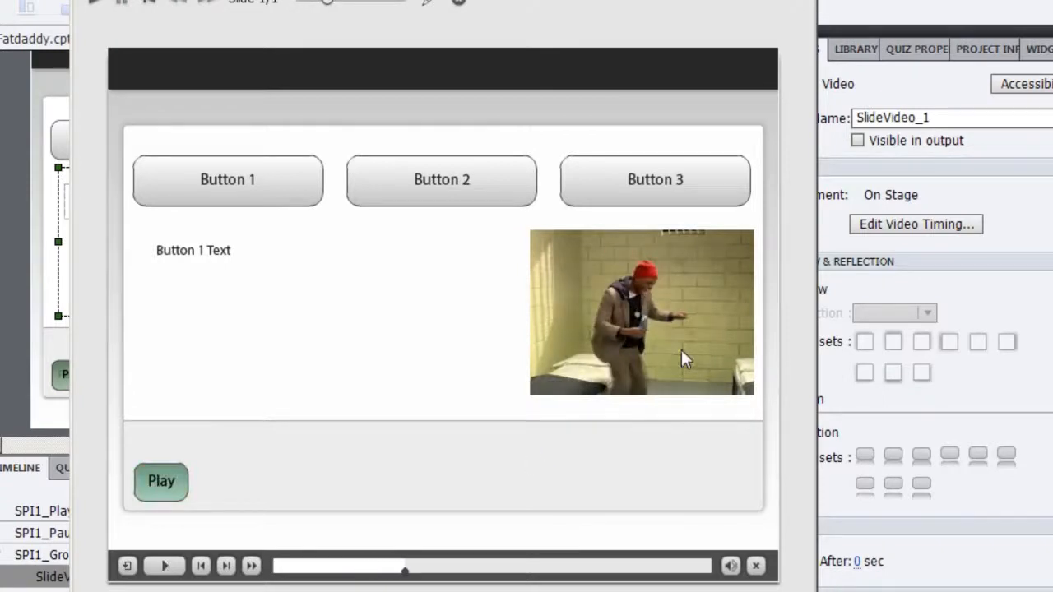
{"action": "left_click", "coordinate": [172, 489]}
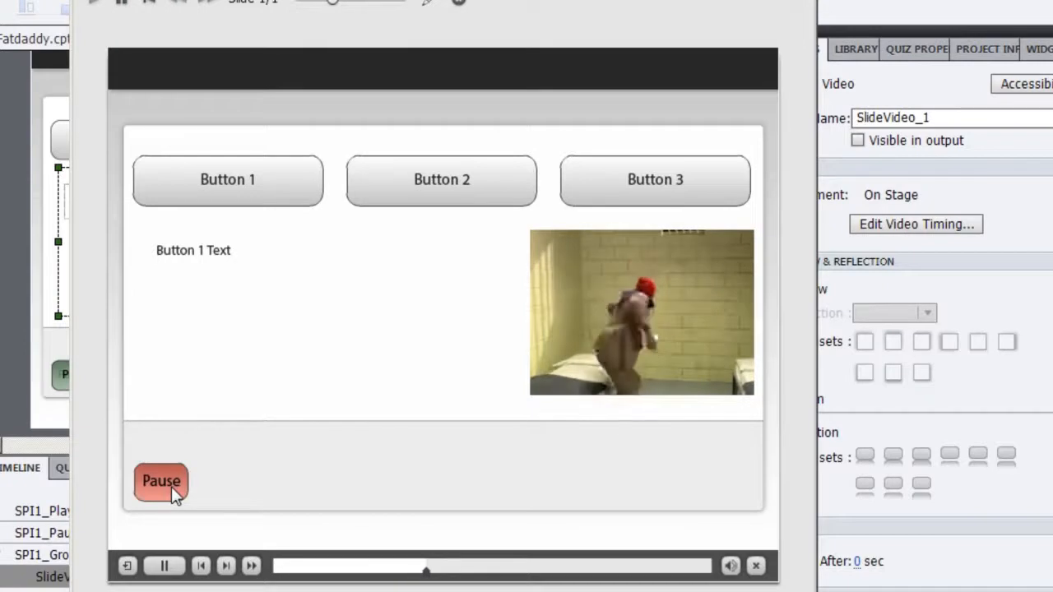
{"action": "left_click", "coordinate": [172, 487]}
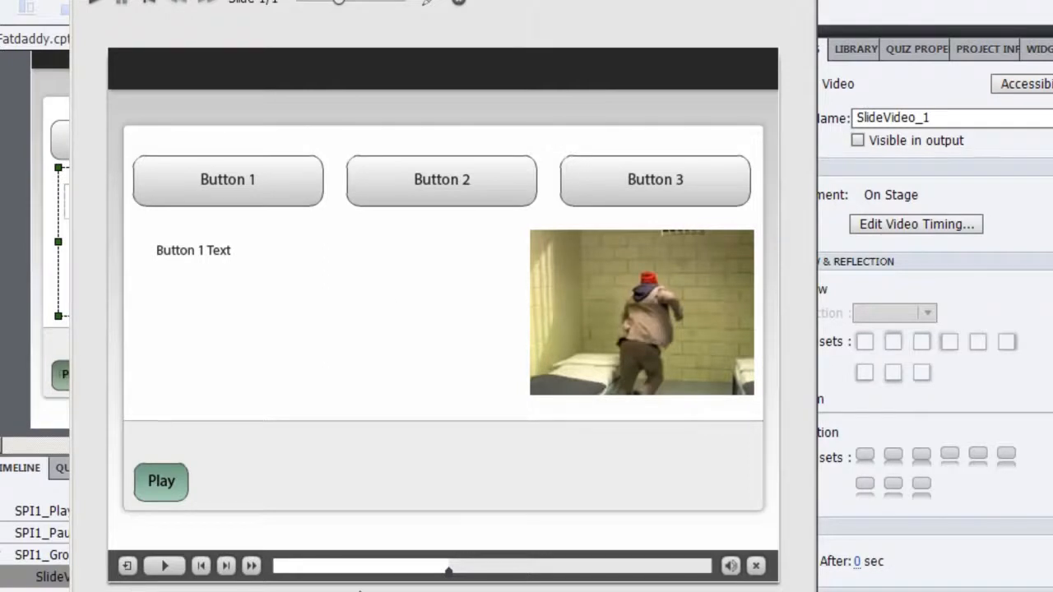
{"action": "left_click", "coordinate": [800, 1]}
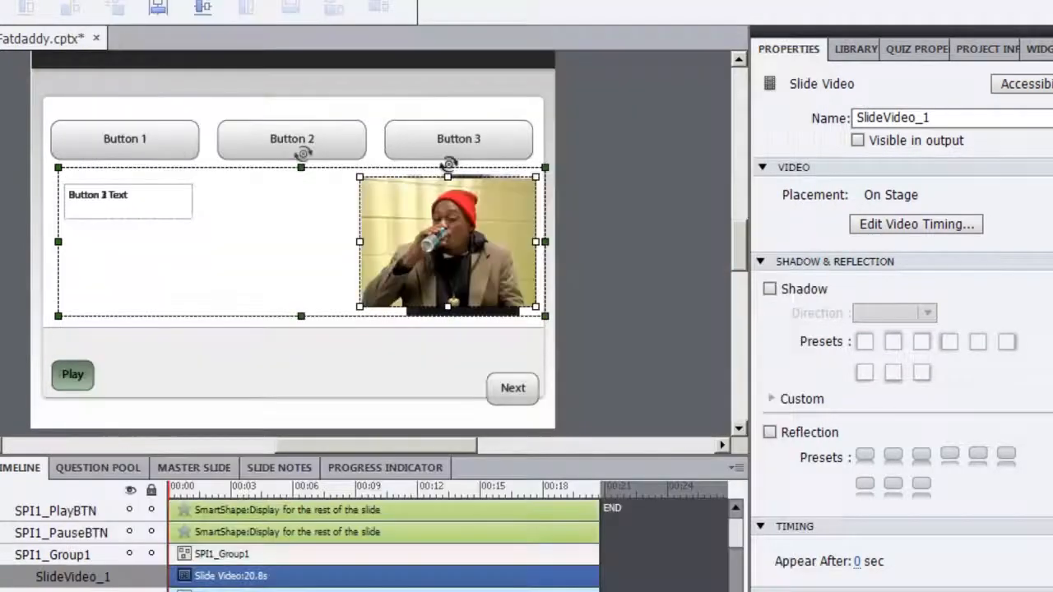